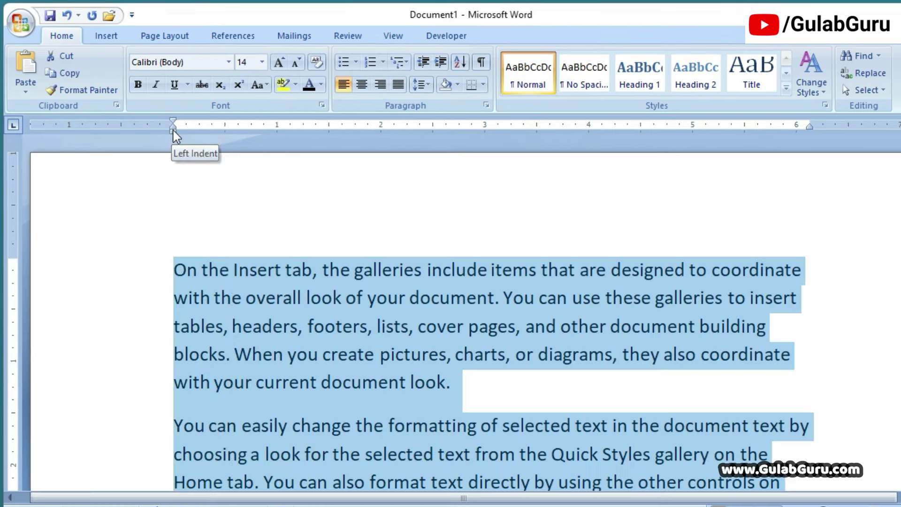
# Set the left indent of all the selected text to about 2 inches and look over the indented paragraphs.
pyautogui.moveTo(173, 132); pyautogui.dragTo(384, 143)
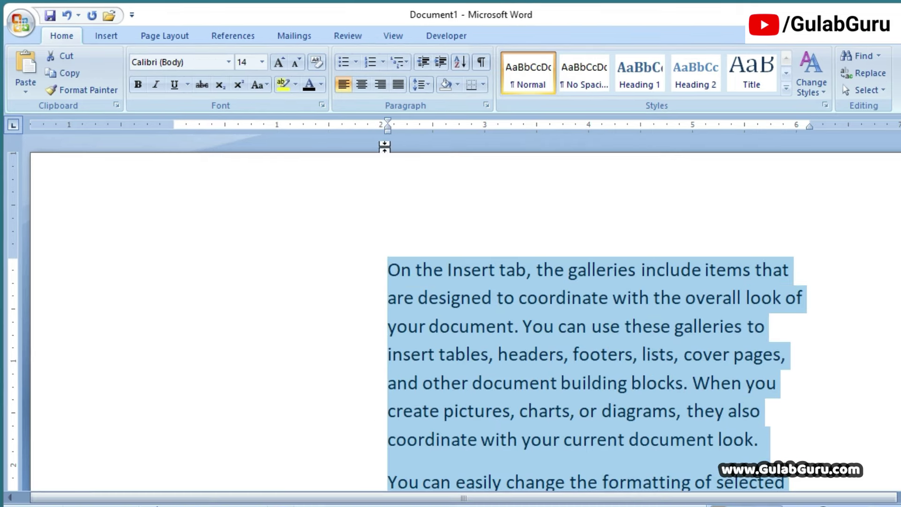
pyautogui.scroll(-2, 411, 336)
pyautogui.scroll(2, 407, 305)
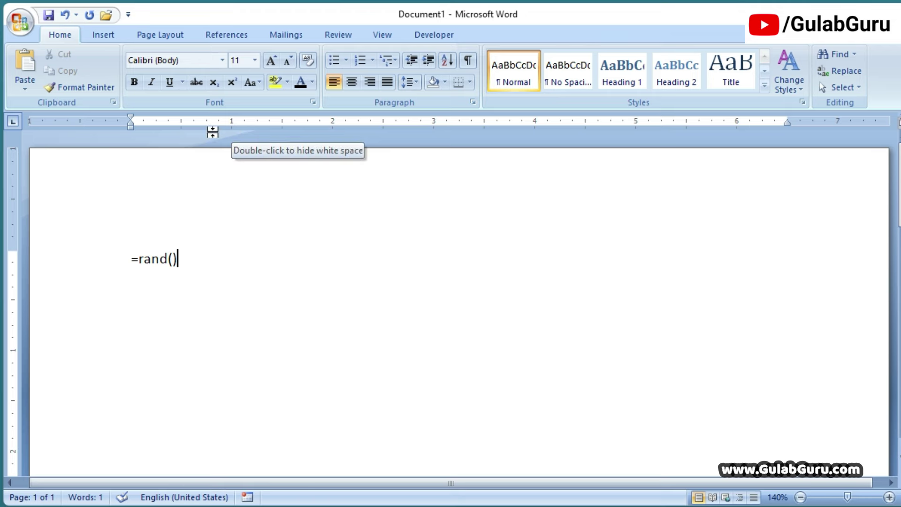
# Hide and show the ruler several times, leaving it displayed.
pyautogui.click(382, 35)
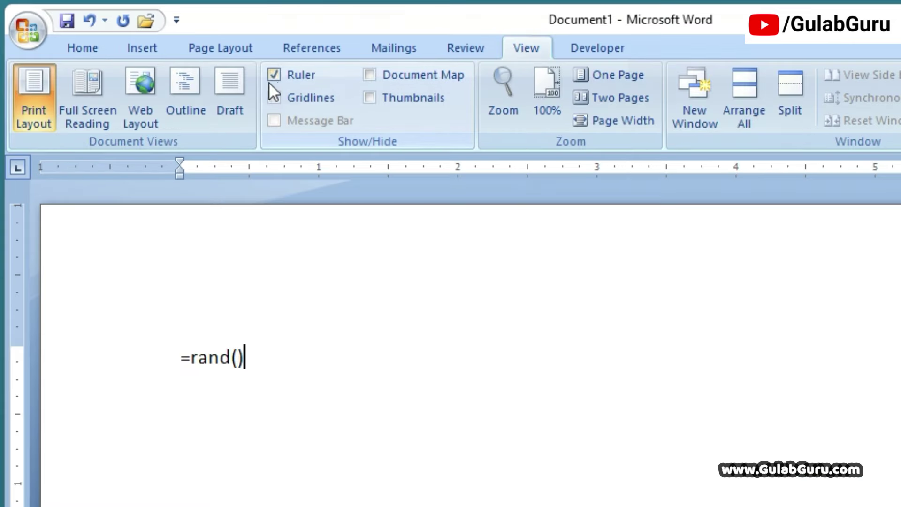
pyautogui.click(276, 73)
pyautogui.click(275, 73)
pyautogui.click(275, 74)
pyautogui.click(274, 73)
pyautogui.click(274, 73)
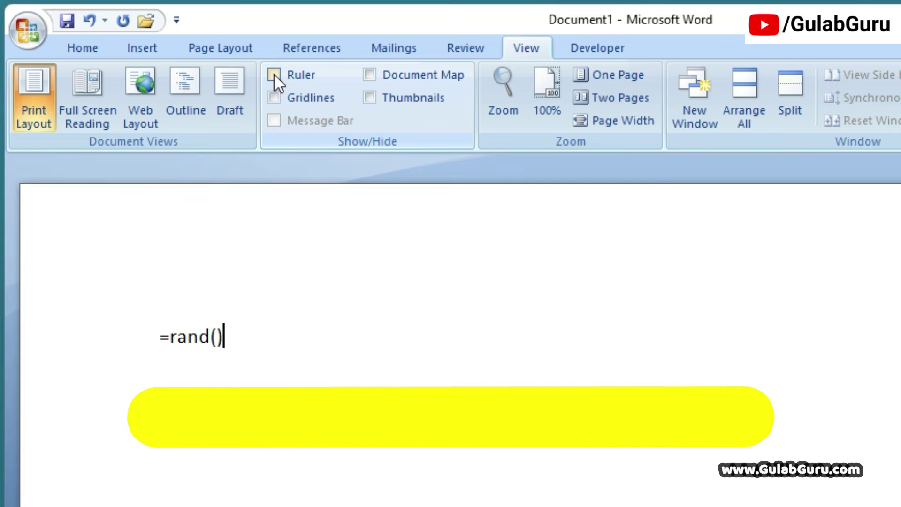
pyautogui.click(274, 73)
pyautogui.scroll(6, 274, 73)
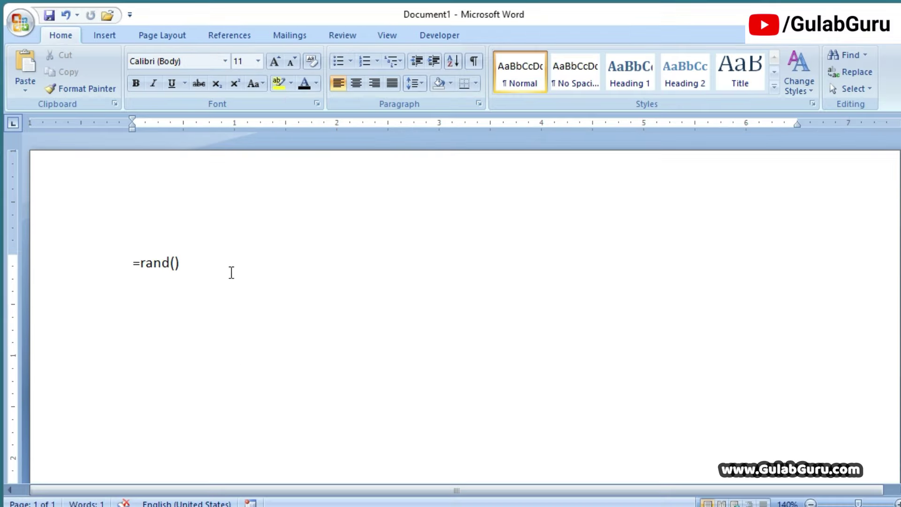
# Generate the sample paragraphs from =rand() and enlarge all the text to font size 14.
pyautogui.press('Return')
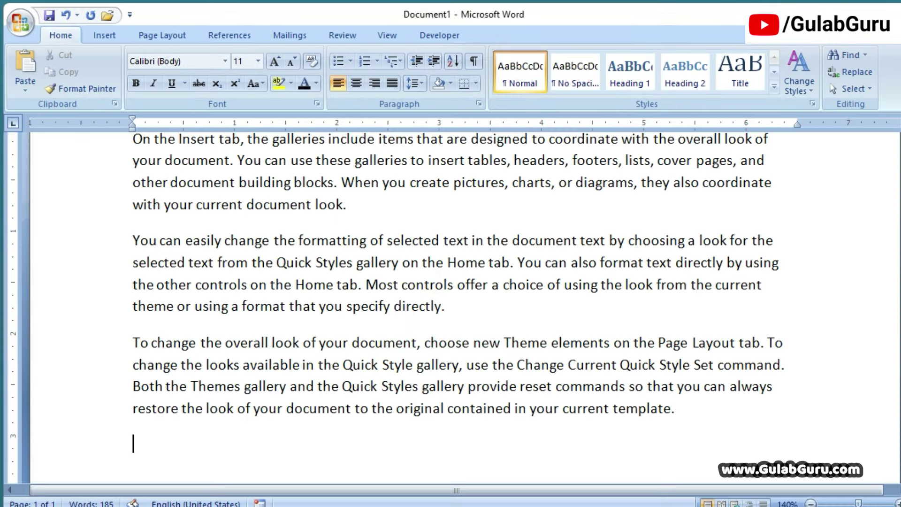
pyautogui.scroll(3, 451, 305)
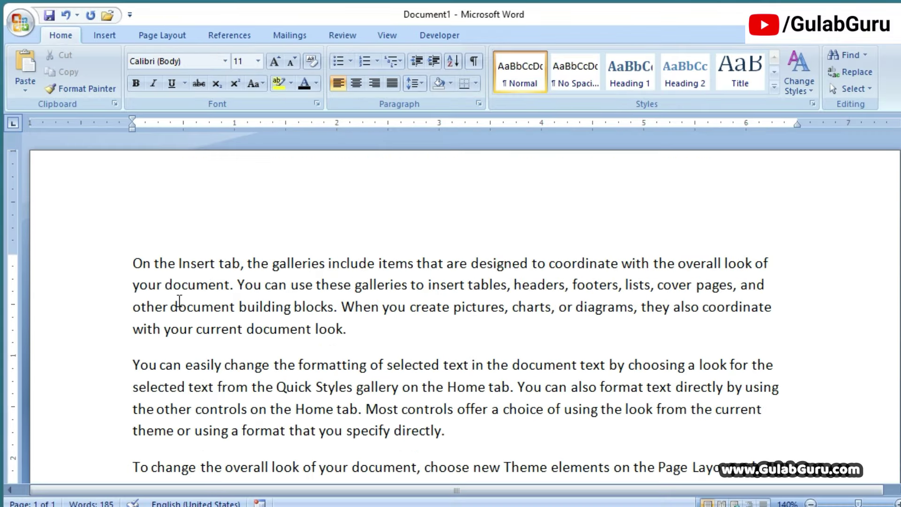
pyautogui.moveTo(133, 262); pyautogui.dragTo(654, 486)
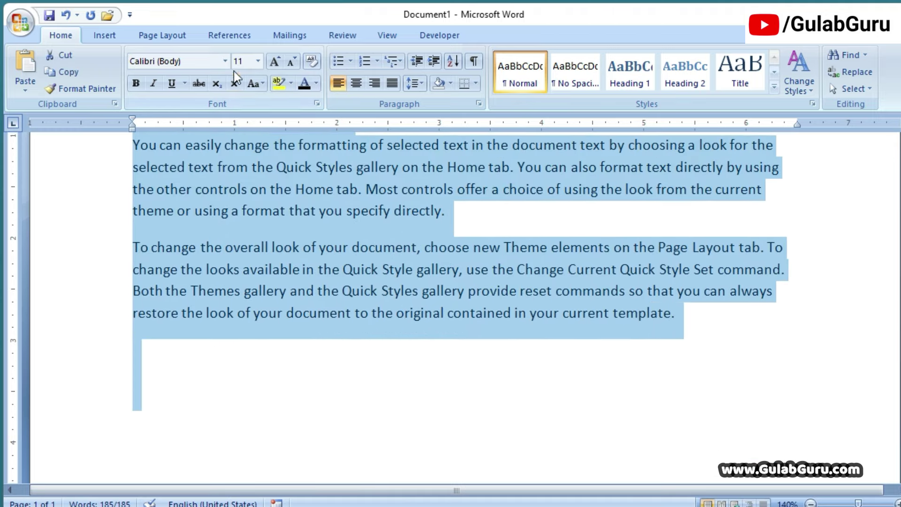
pyautogui.click(275, 61)
pyautogui.click(274, 61)
pyautogui.click(357, 258)
pyautogui.scroll(3, 393, 288)
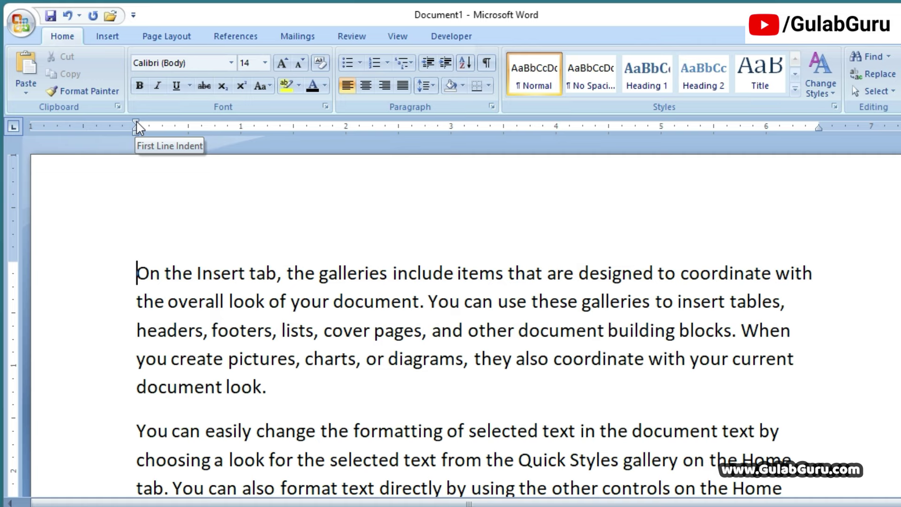
# Try a first-line indent of about 1.5 inches on the first paragraph and undo it.
pyautogui.moveTo(138, 124); pyautogui.dragTo(291, 132)
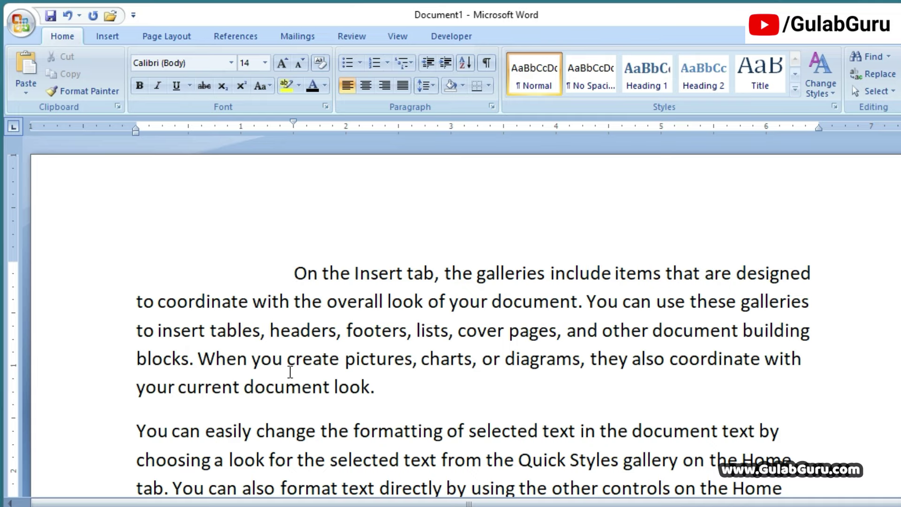
pyautogui.hotkey('ctrl', 'z')
pyautogui.scroll(-1, 291, 372)
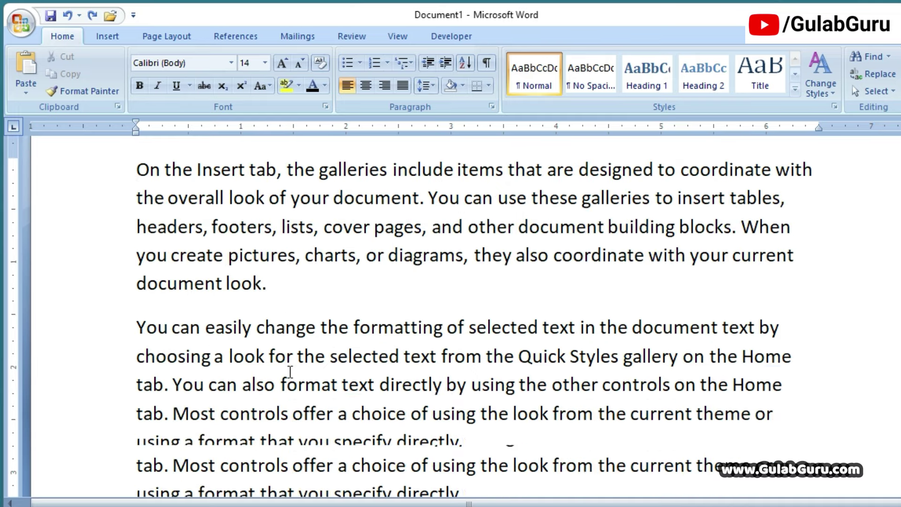
pyautogui.scroll(-2, 291, 364)
pyautogui.scroll(3, 291, 357)
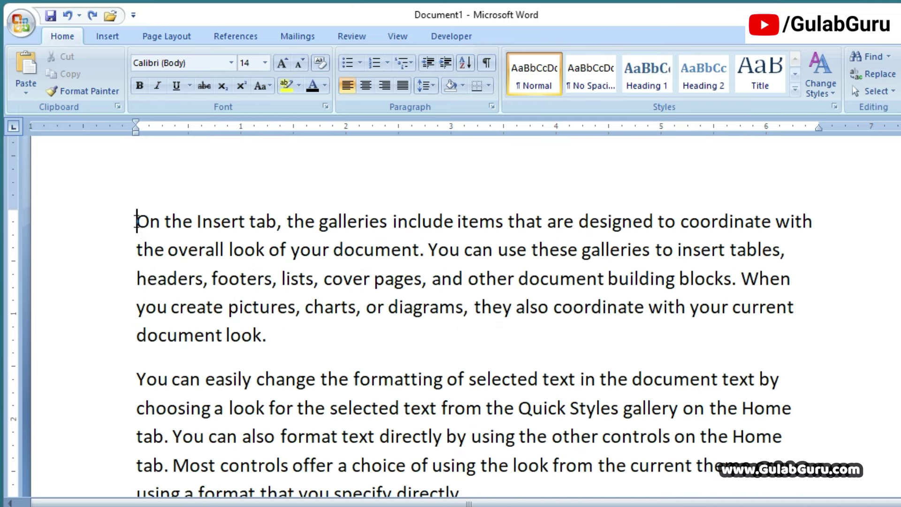
# Select all the paragraphs, give them a first-line indent of about 1.5 inches, and check the result.
pyautogui.moveTo(137, 221); pyautogui.dragTo(761, 413)
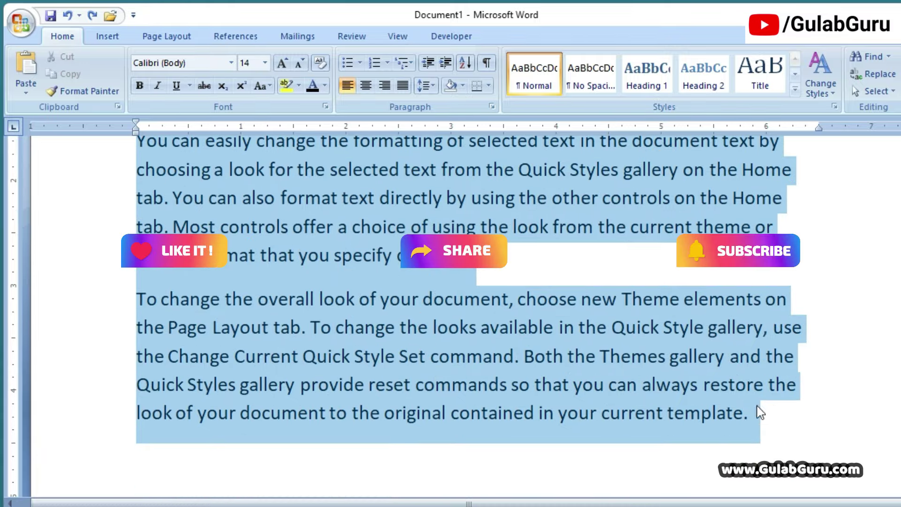
pyautogui.scroll(4, 385, 364)
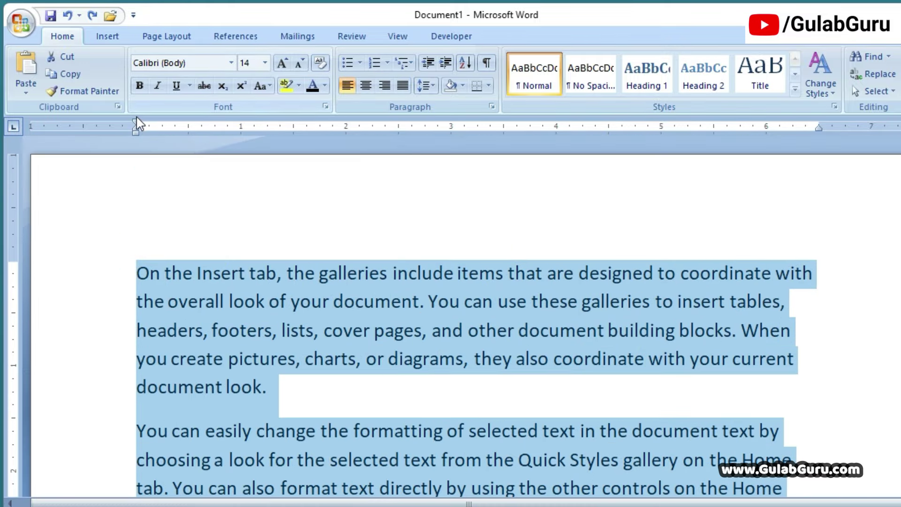
pyautogui.moveTo(137, 124); pyautogui.dragTo(299, 139)
pyautogui.click(397, 430)
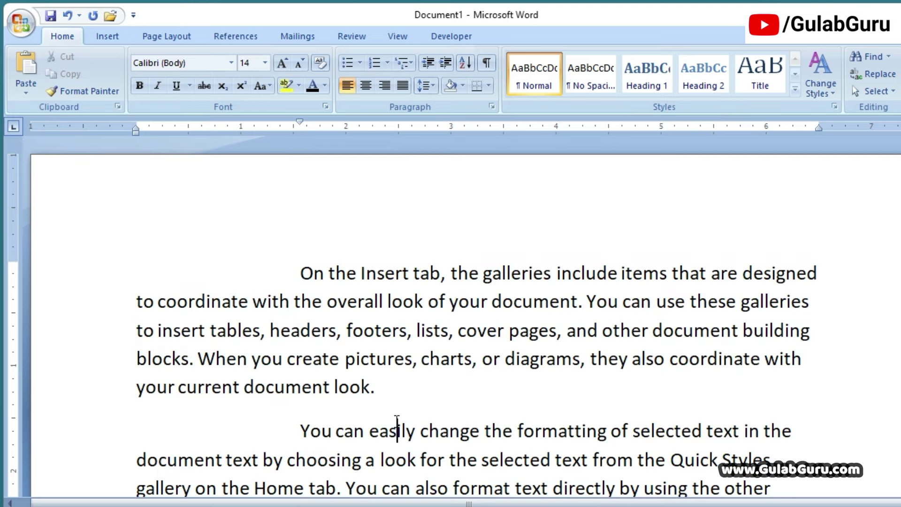
pyautogui.scroll(-3, 301, 342)
pyautogui.scroll(3, 300, 342)
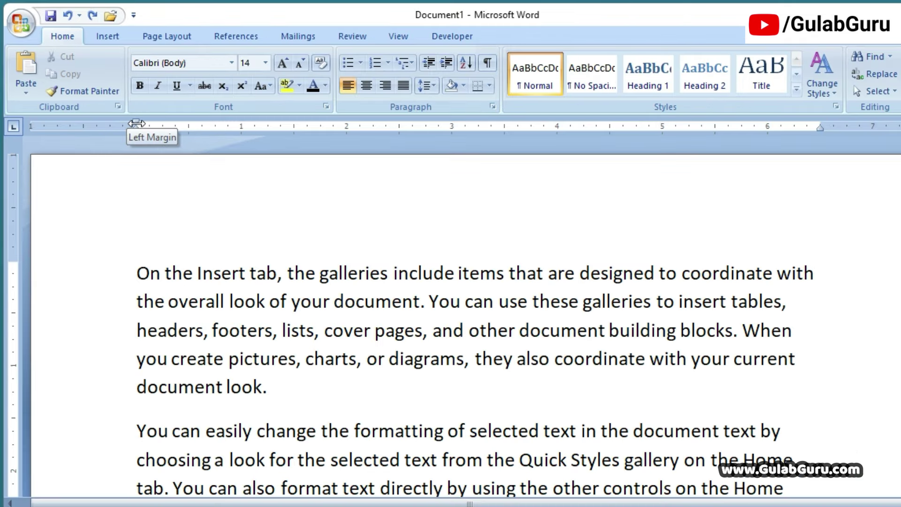
# Move the page's left margin inward to about 2.5 inches and bring it back to about 1.4 inches.
pyautogui.moveTo(136, 123); pyautogui.dragTo(295, 127)
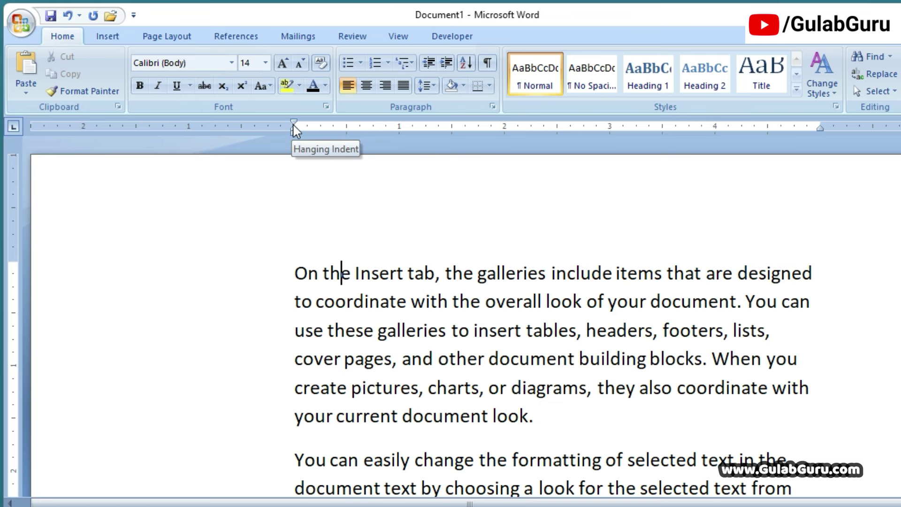
pyautogui.moveTo(294, 125)
pyautogui.mouseDown()
pyautogui.moveTo(89, 136)
pyautogui.moveTo(175, 130)
pyautogui.mouseUp()
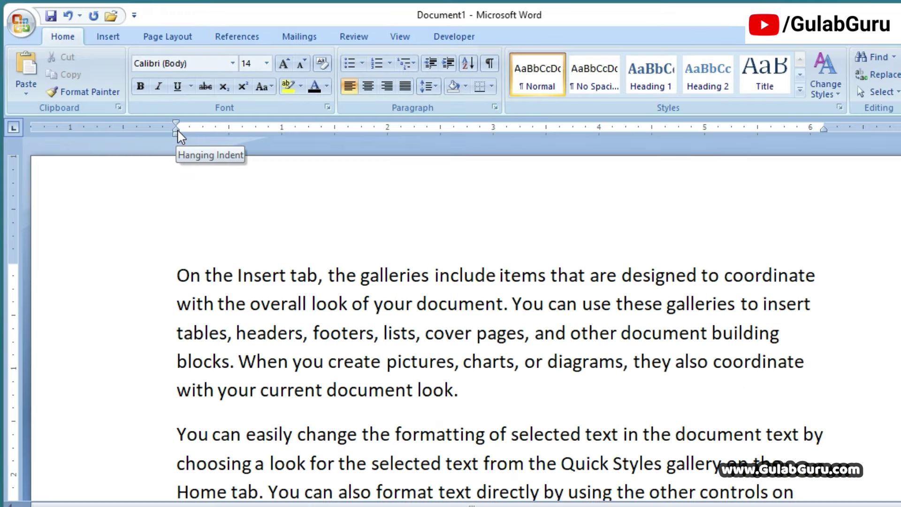
# Try a hanging indent of about 1.9 inches on the first paragraph and undo it.
pyautogui.moveTo(179, 133); pyautogui.dragTo(376, 141)
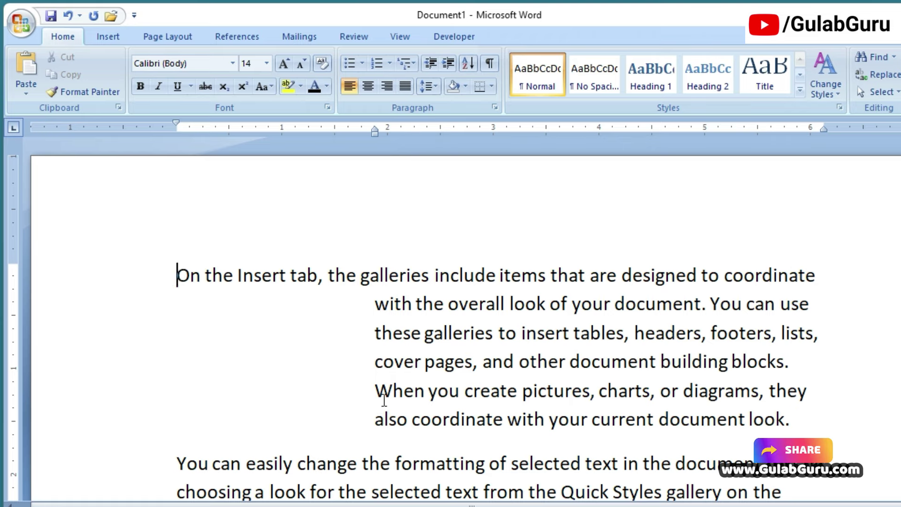
pyautogui.hotkey('ctrl', 'z')
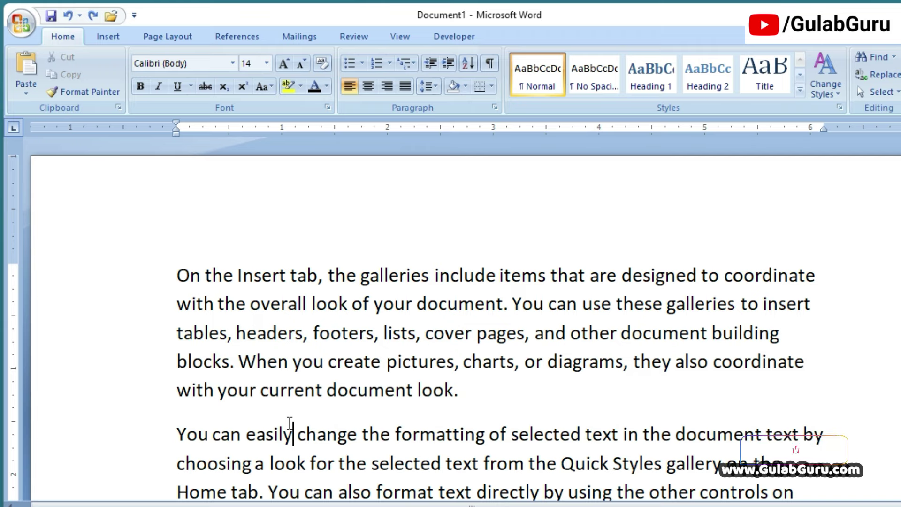
# Apply a hanging indent of about 1.8 inches to all the paragraphs, review them, and reset the indent to zero.
pyautogui.hotkey('ctrl', 'a')
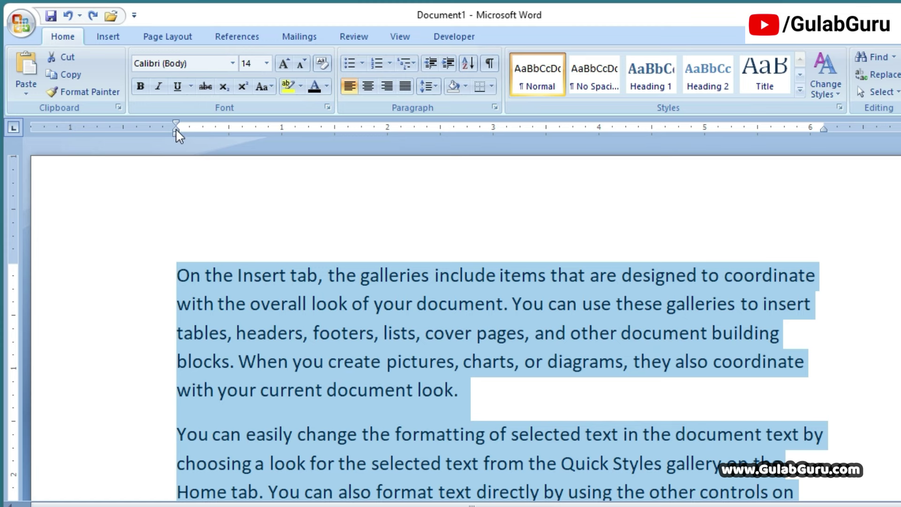
pyautogui.moveTo(175, 128); pyautogui.dragTo(364, 141)
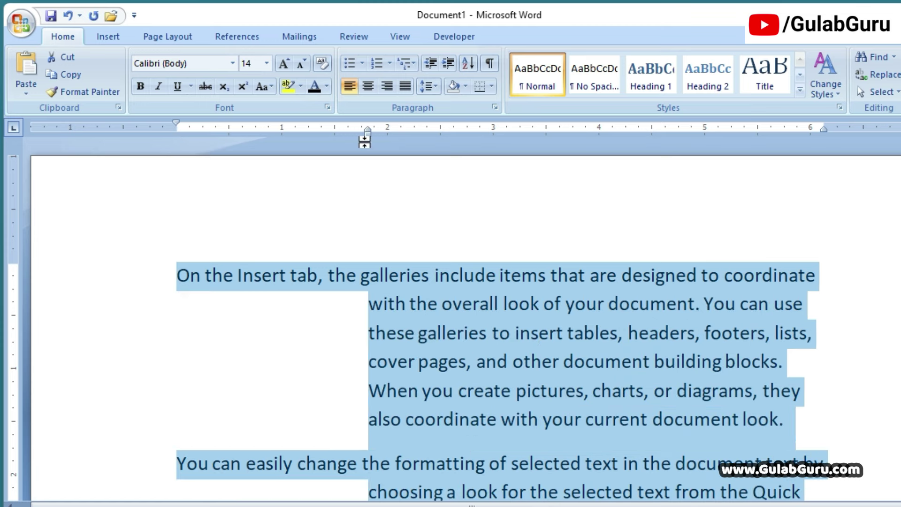
pyautogui.scroll(-2, 386, 279)
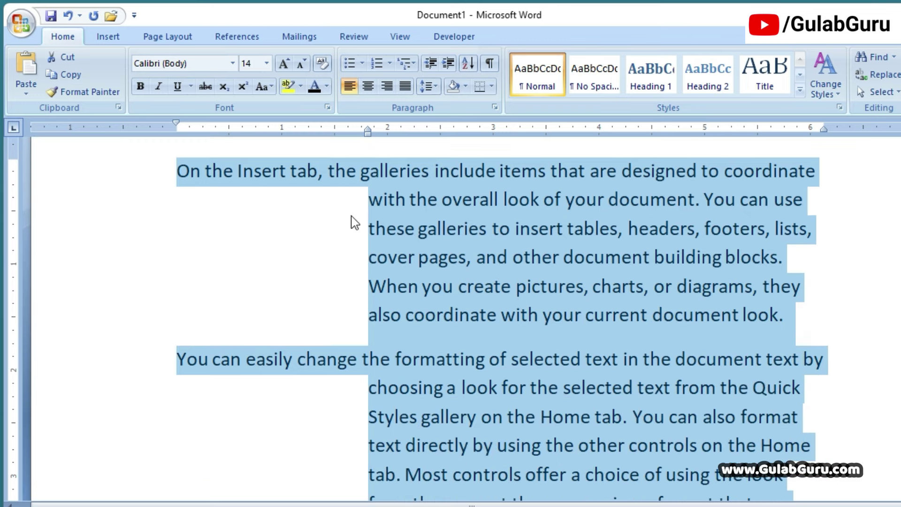
pyautogui.scroll(-4, 410, 285)
pyautogui.scroll(4, 410, 285)
pyautogui.scroll(2, 374, 221)
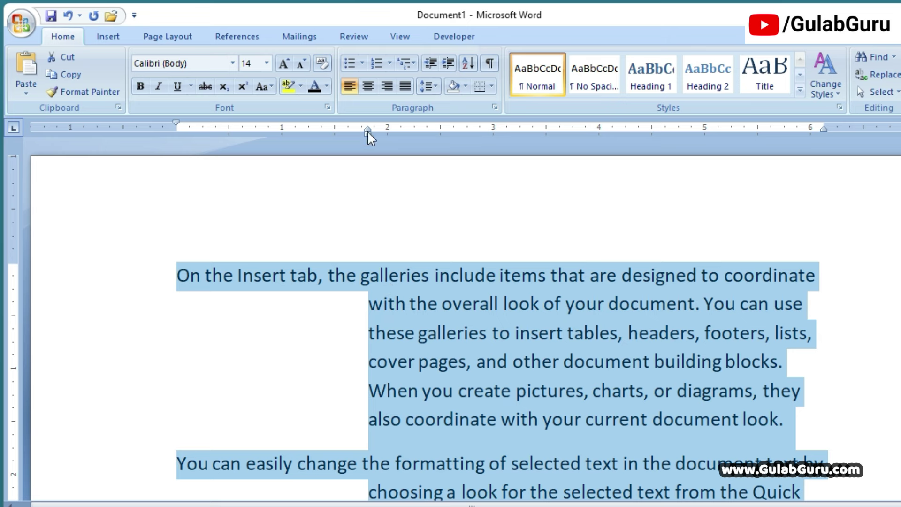
pyautogui.moveTo(367, 131); pyautogui.dragTo(177, 133)
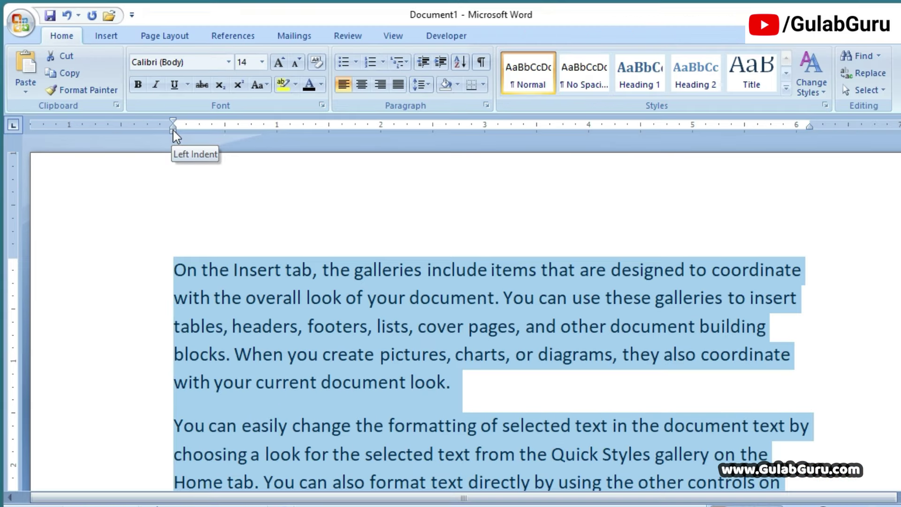
# Apply a left indent of about 2 inches to all the text, review it, and return the indent to zero.
pyautogui.moveTo(252, 187); pyautogui.dragTo(343, 203)
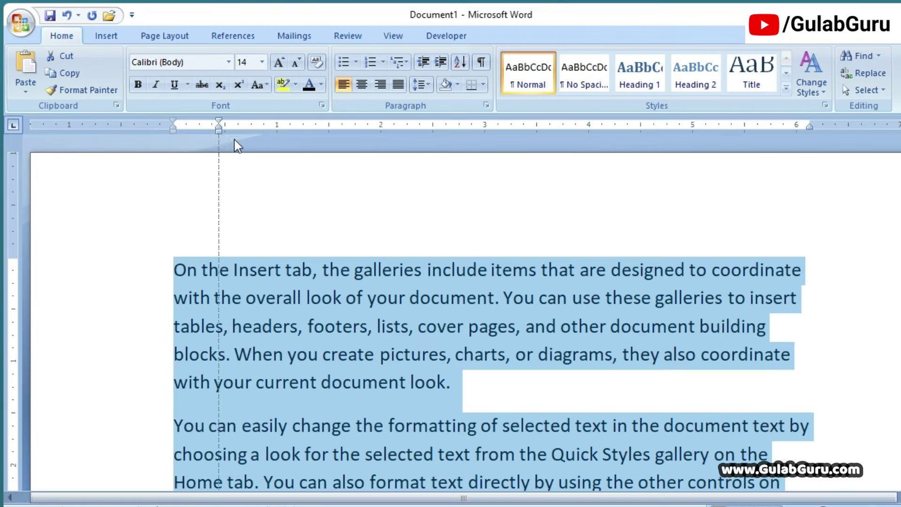
pyautogui.moveTo(235, 140); pyautogui.dragTo(384, 147)
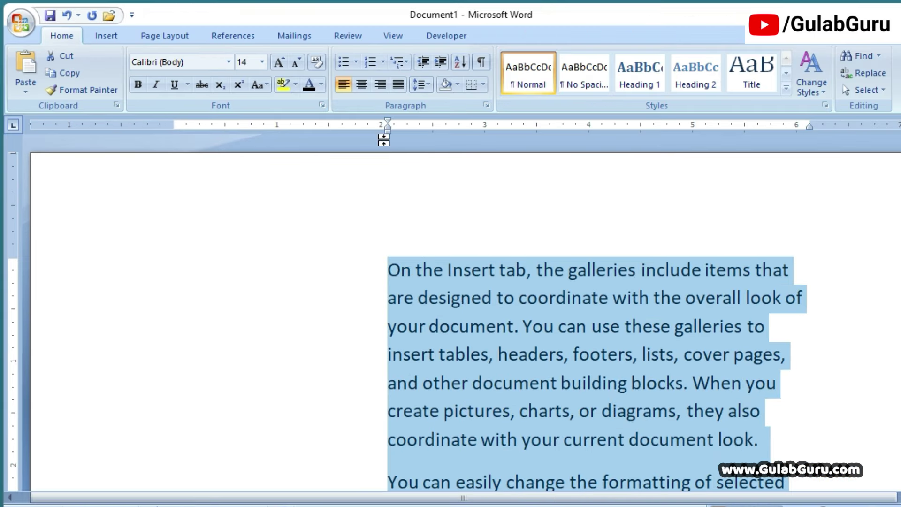
pyautogui.scroll(-2, 412, 334)
pyautogui.scroll(2, 413, 334)
pyautogui.moveTo(387, 132)
pyautogui.mouseDown()
pyautogui.moveTo(194, 141)
pyautogui.moveTo(174, 151)
pyautogui.mouseUp()
pyautogui.click(317, 326)
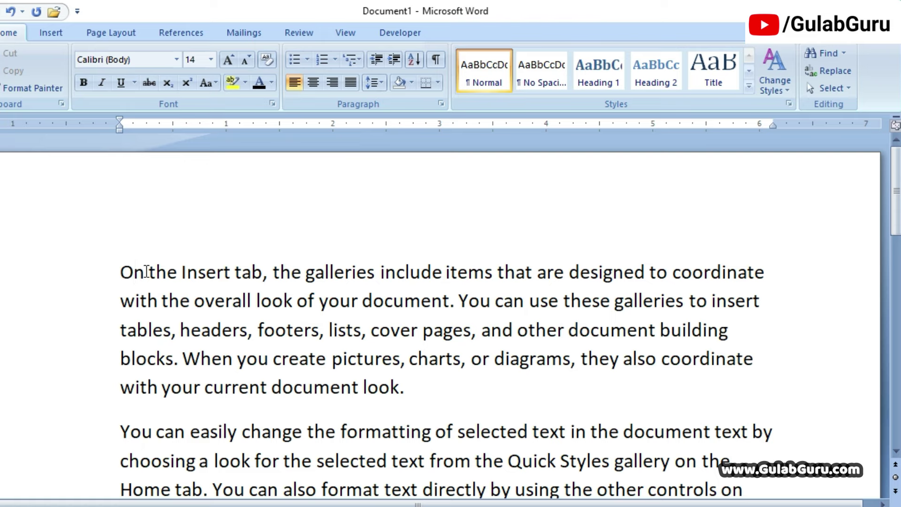
# Try a right indent of about 1.2 inches on the first paragraph and undo it.
pyautogui.moveTo(774, 126); pyautogui.dragTo(647, 125)
pyautogui.hotkey('ctrl', 'z')
# Select all the paragraphs, try a right indent of about 1.2 inches on them, and undo it.
pyautogui.hotkey('ctrl', 'a')
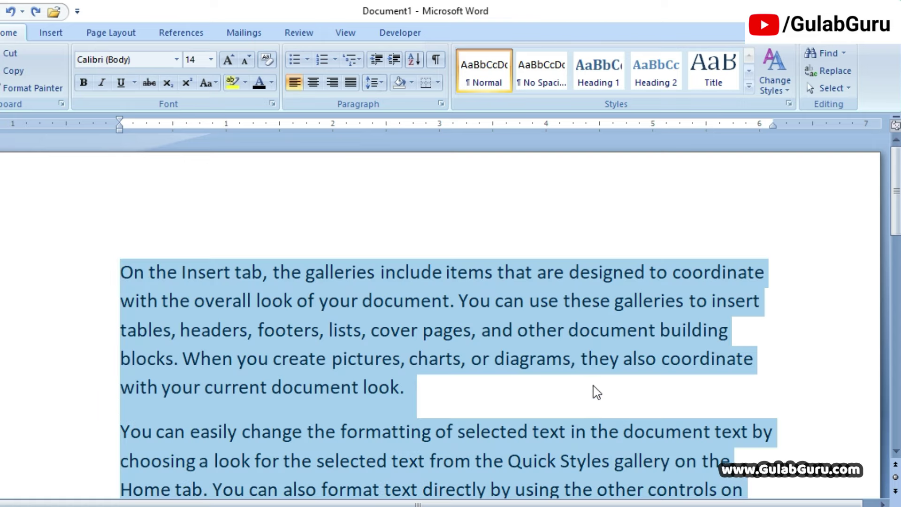
pyautogui.moveTo(773, 124); pyautogui.dragTo(646, 126)
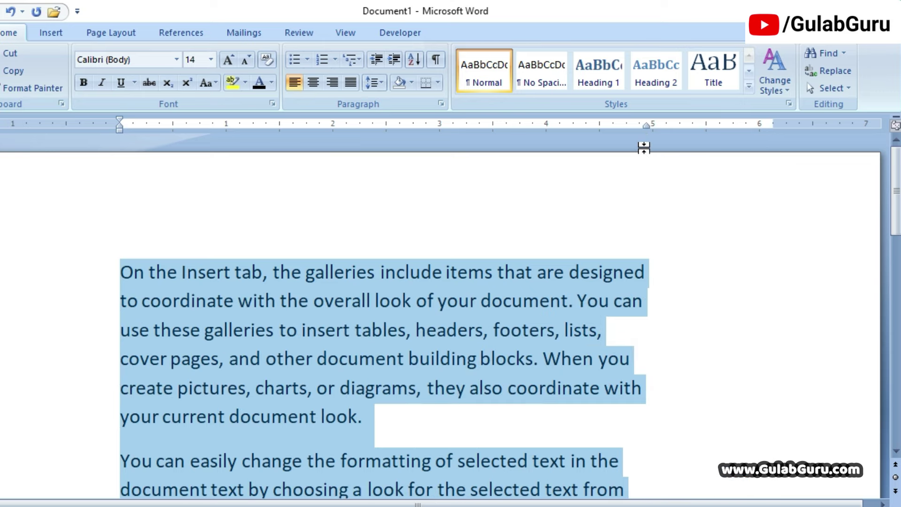
pyautogui.hotkey('ctrl', 'z')
pyautogui.click(800, 258)
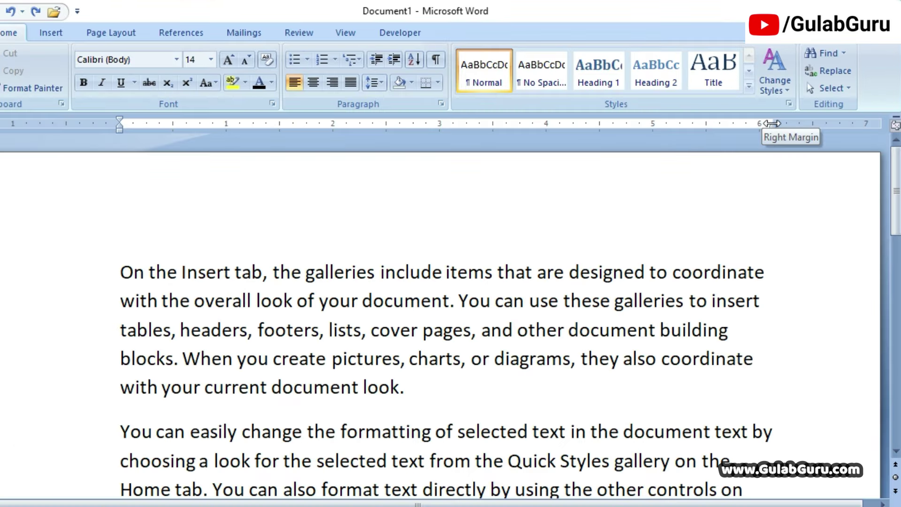
# Move the right margin inward to about 4 inches on the ruler and back out to about 6.7 inches.
pyautogui.moveTo(685, 207); pyautogui.dragTo(296, 206)
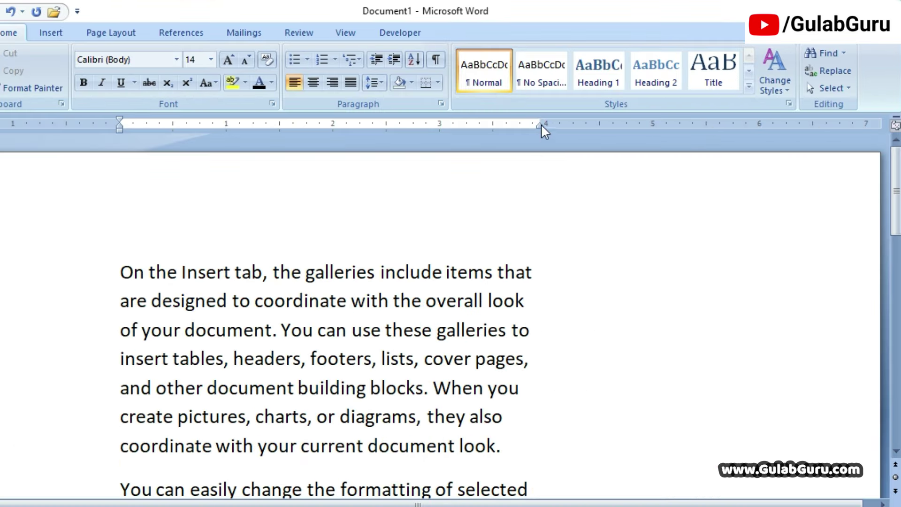
pyautogui.moveTo(540, 126); pyautogui.dragTo(834, 138)
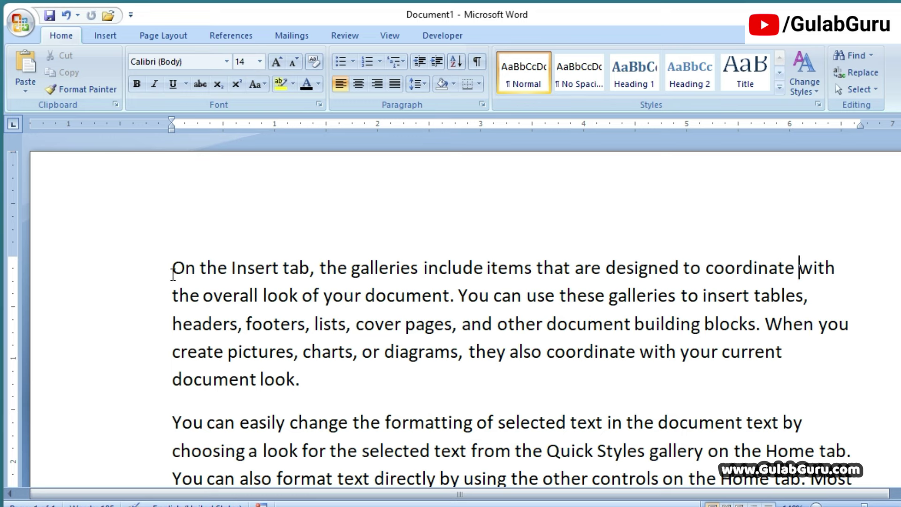
# Clear a trial selection in the first paragraph and place the insertion point at the paragraph's start.
pyautogui.moveTo(173, 274); pyautogui.dragTo(268, 359)
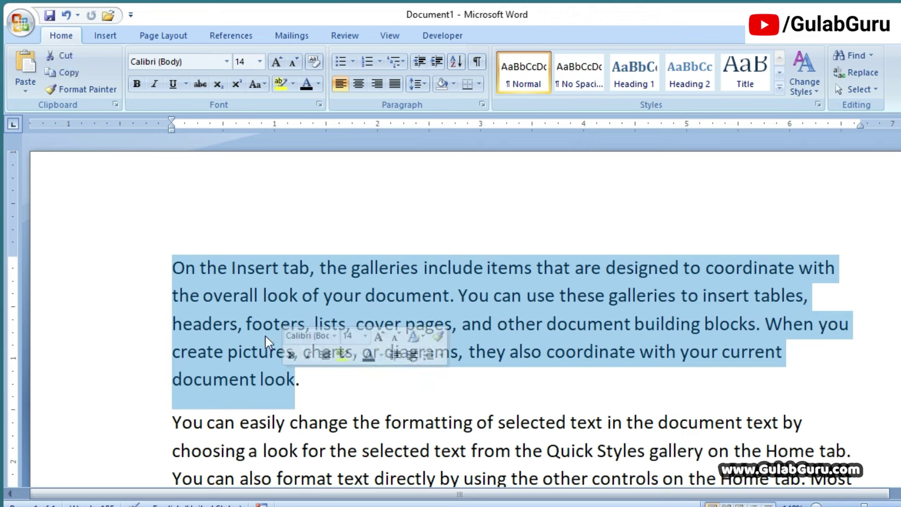
pyautogui.click(242, 295)
pyautogui.click(172, 268)
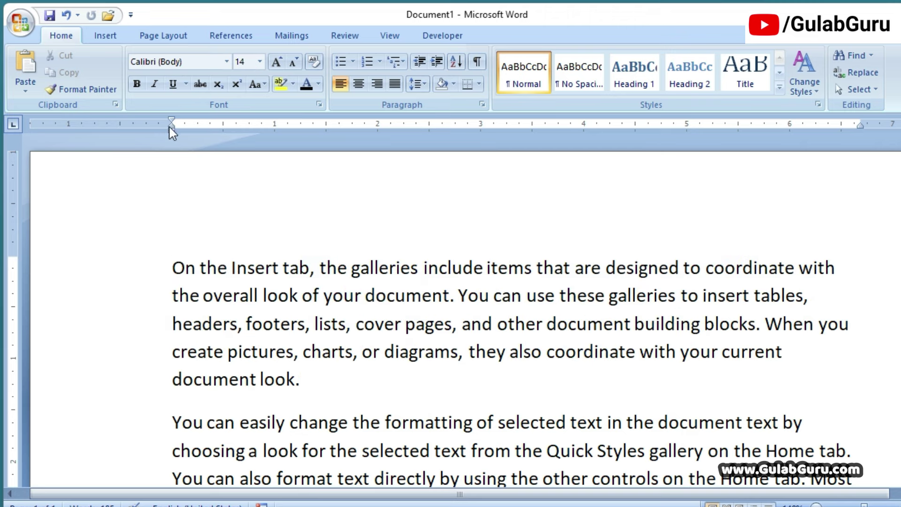
# Try a first-line indent of about 0.6 inches on the first paragraph and undo it.
pyautogui.moveTo(171, 126); pyautogui.dragTo(230, 125)
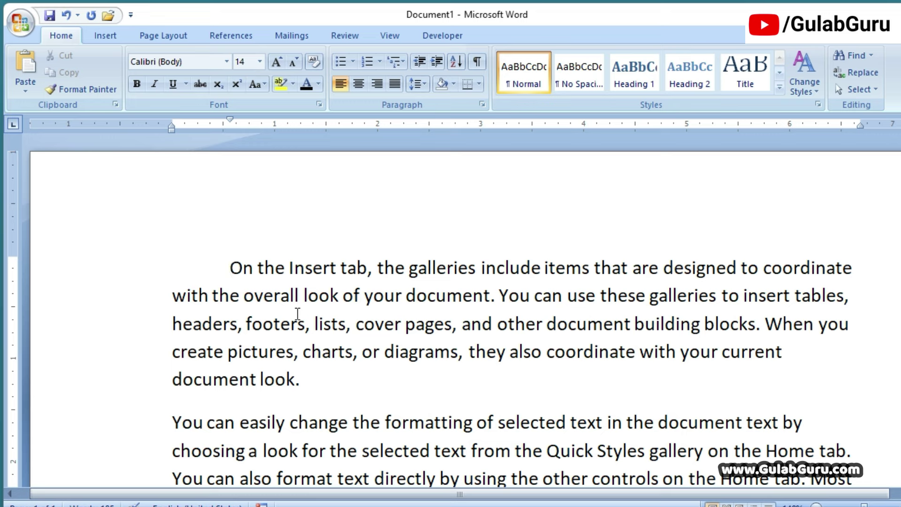
pyautogui.hotkey('ctrl', 'z')
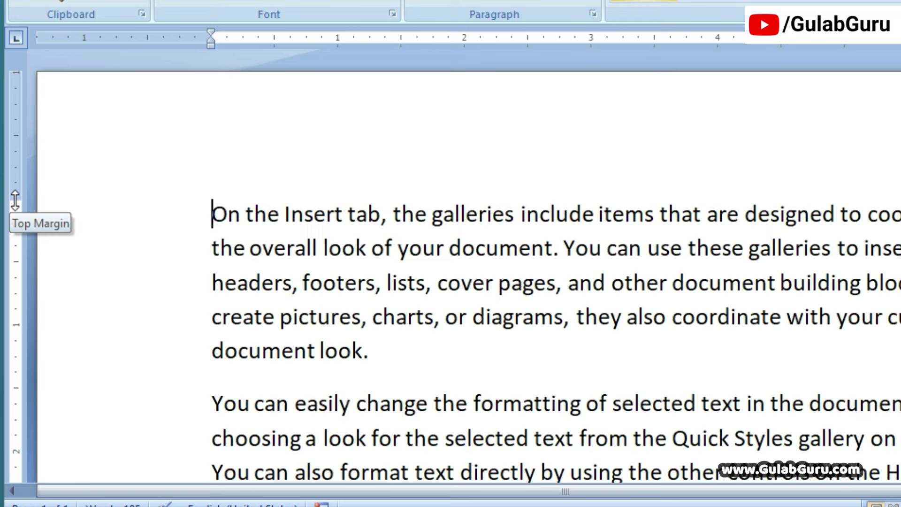
# Reduce the page's top margin to about 0.2 inches on the vertical ruler and enlarge it back to about 1 inch.
pyautogui.moveTo(15, 200); pyautogui.dragTo(15, 200)
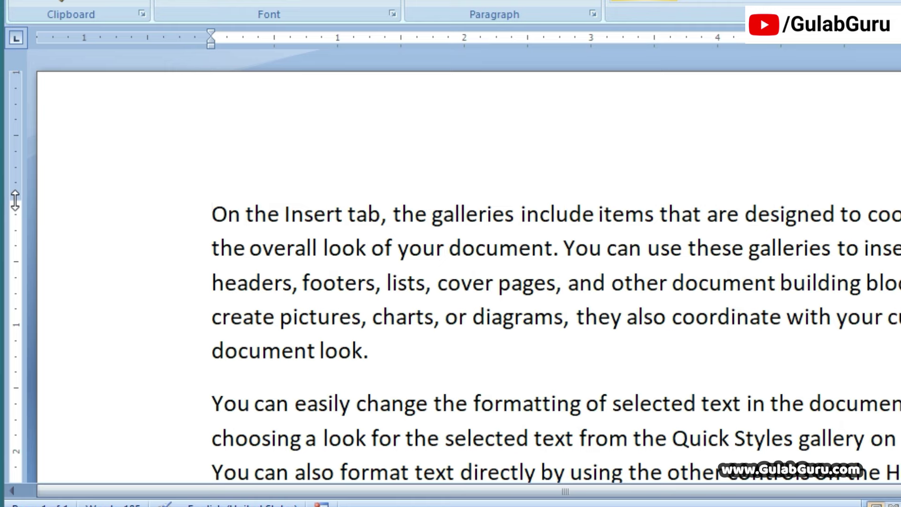
pyautogui.moveTo(15, 200); pyautogui.dragTo(15, 97)
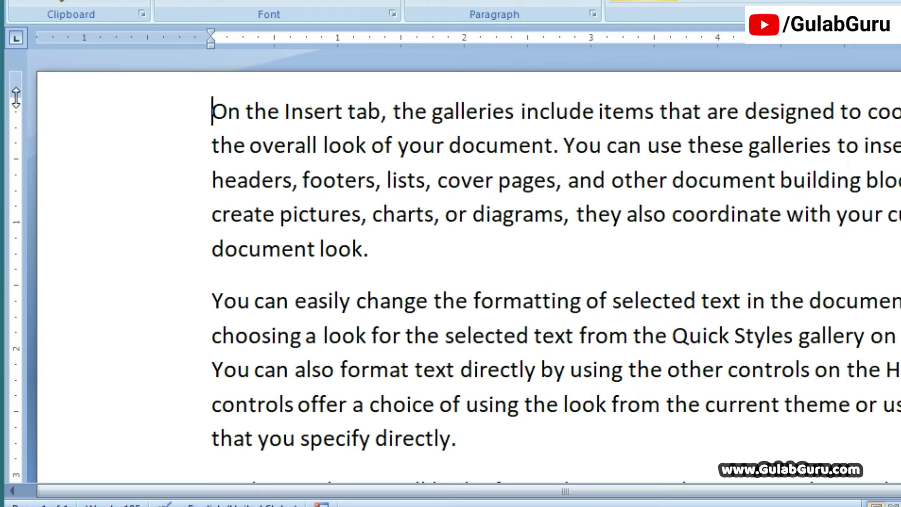
pyautogui.moveTo(14, 97); pyautogui.dragTo(7, 187)
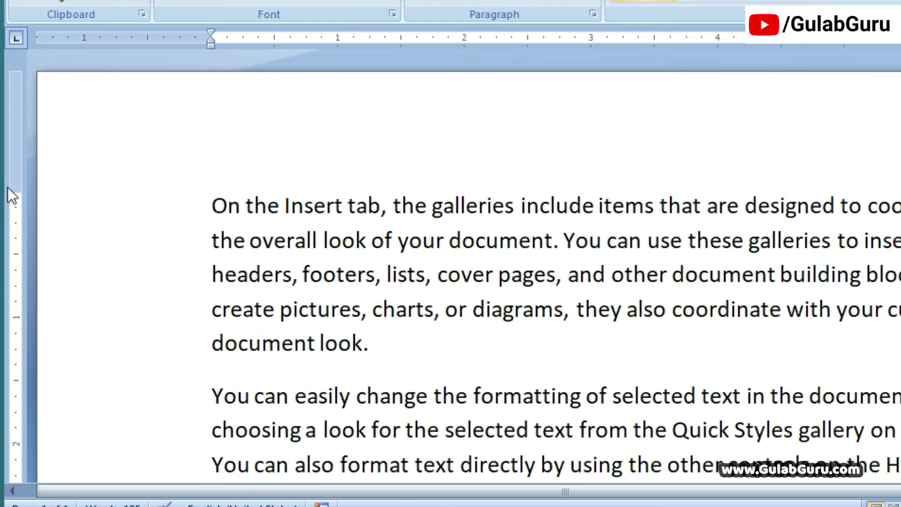
# Reduce the page's bottom margin to about 0.2 inches on the vertical ruler and enlarge it back to about 0.9 inches.
pyautogui.scroll(-10, 369, 254)
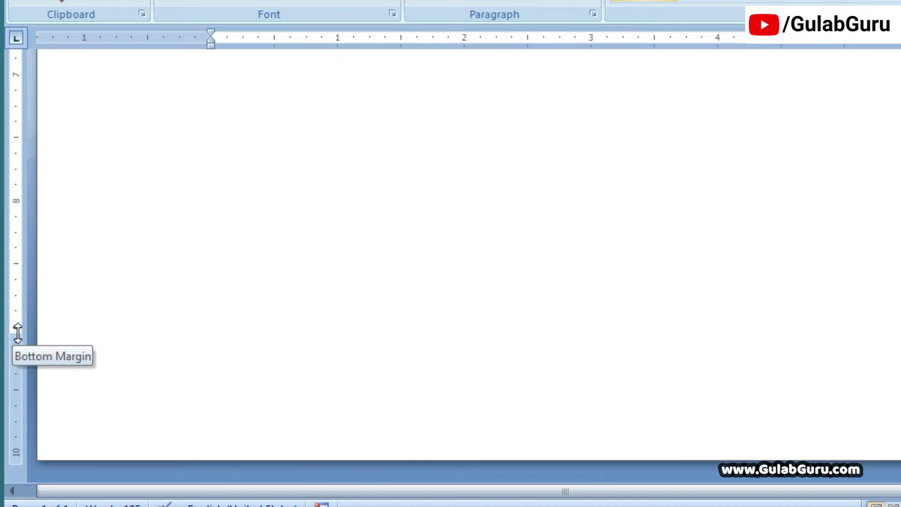
pyautogui.moveTo(18, 333); pyautogui.dragTo(30, 433)
pyautogui.scroll(-9, 181, 374)
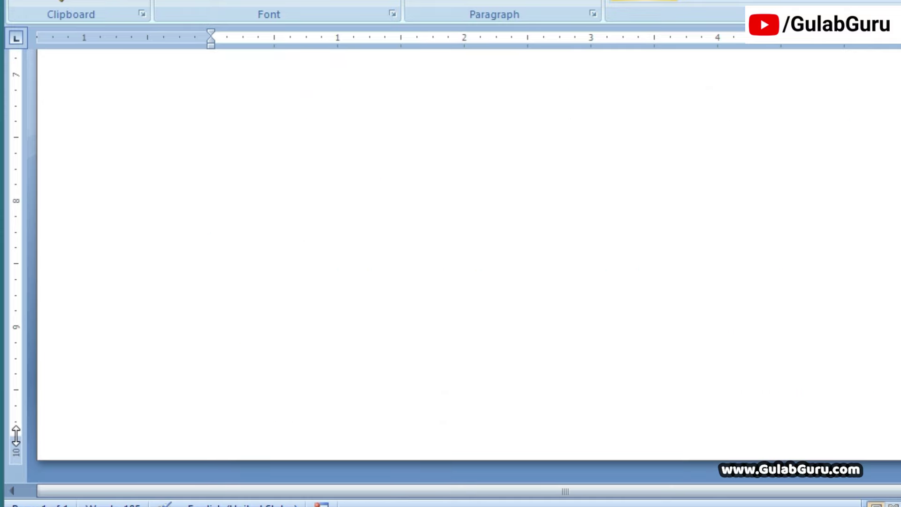
pyautogui.moveTo(16, 435); pyautogui.dragTo(8, 345)
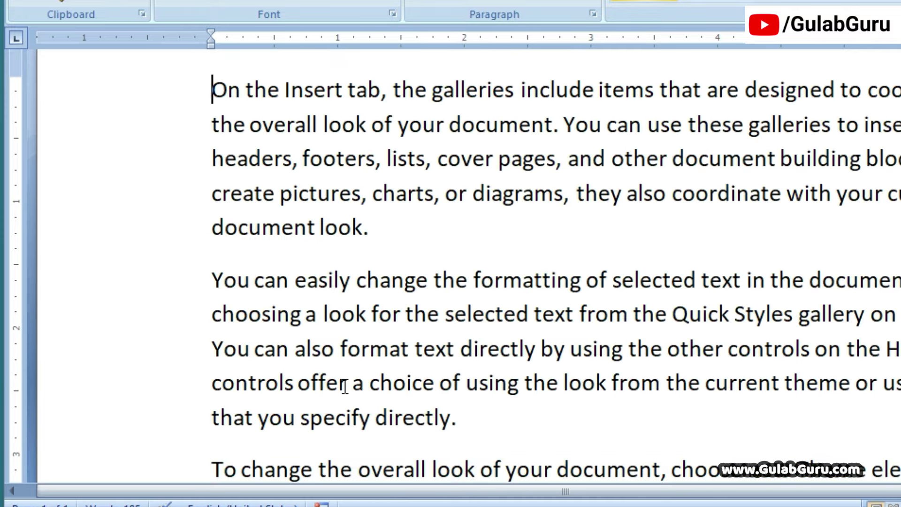
pyautogui.scroll(2, 345, 388)
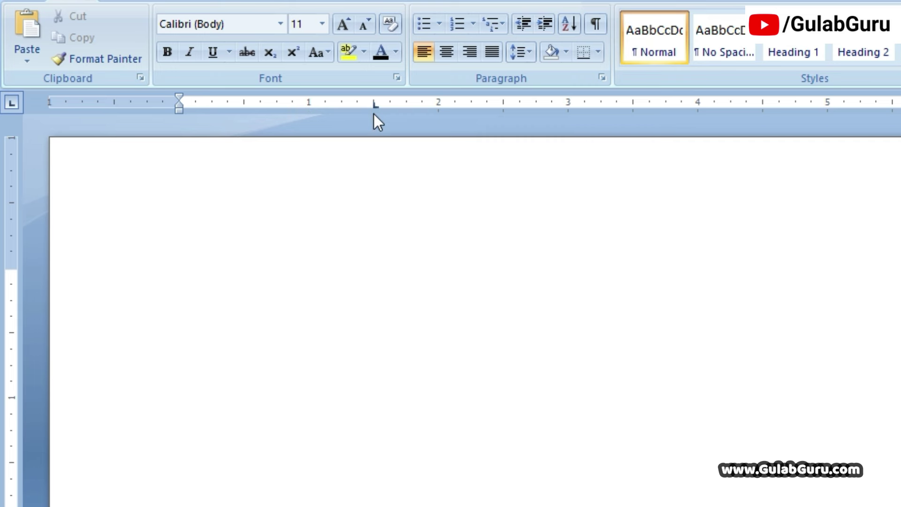
# Set a left tab stop at about 1.5 inches on the horizontal ruler of the blank page.
pyautogui.click(375, 109)
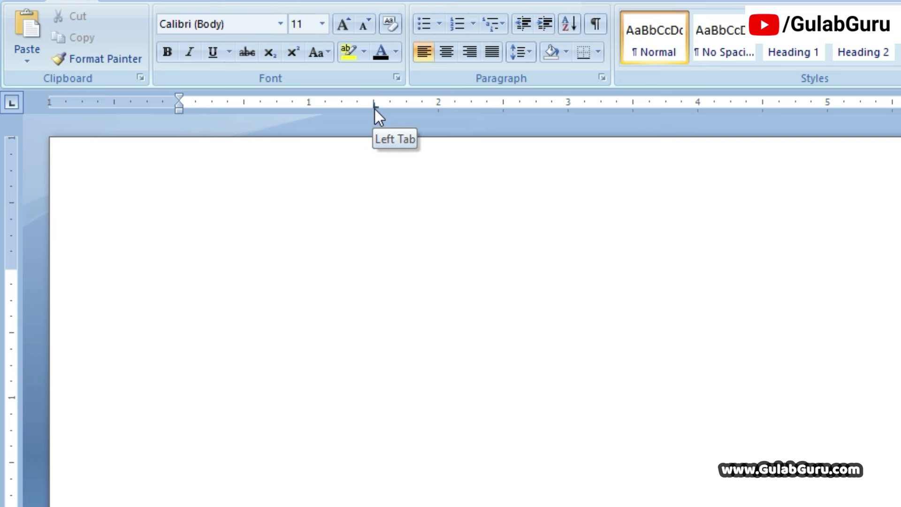